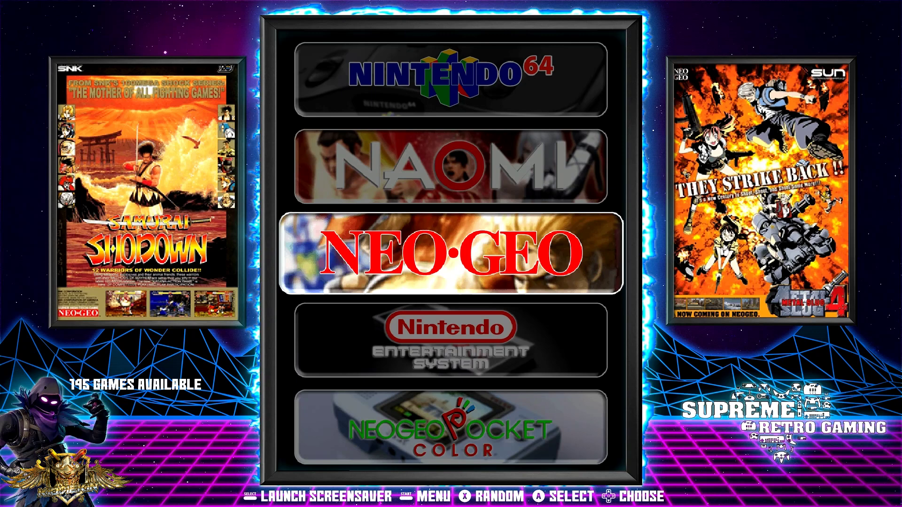
Step: Choose the PS2 system in the console list and open its game collection
key(Down)
key(Down)
key(Down)
key(Down)
key(Down)
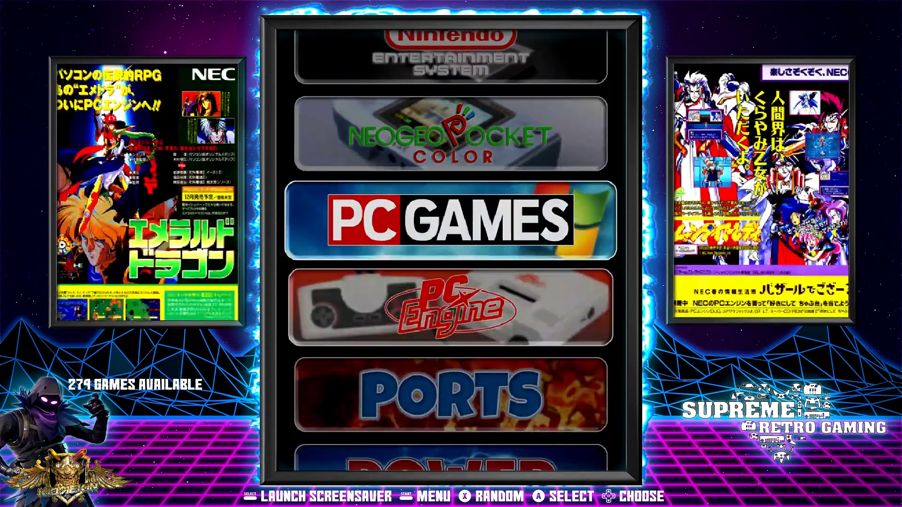
key(Down)
key(Down)
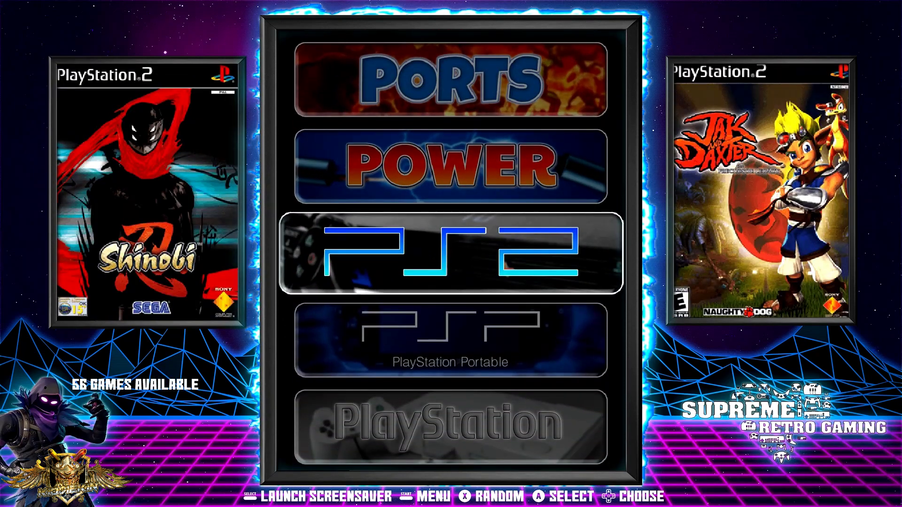
key(Return)
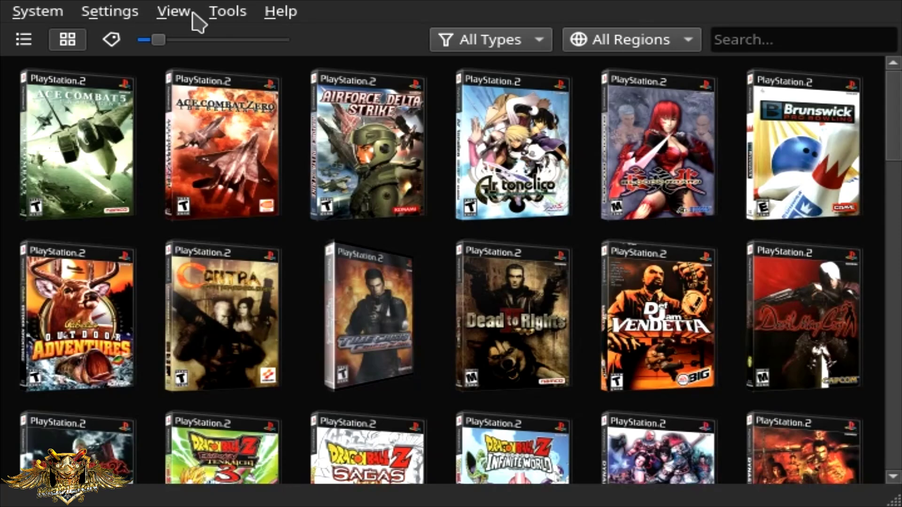
Step: Open the emulator's controller settings and examine the DualShock 2 bindings for Controller Port 1
click(221, 14)
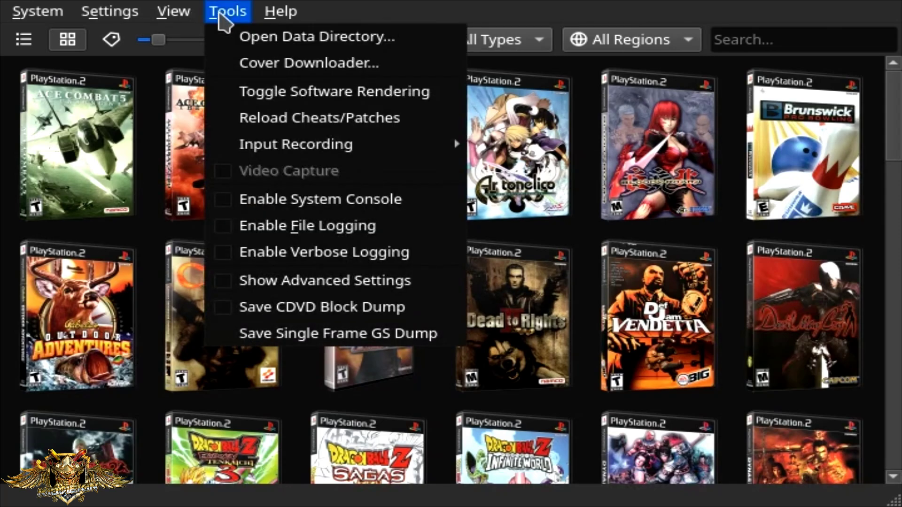
mouse_move(171, 15)
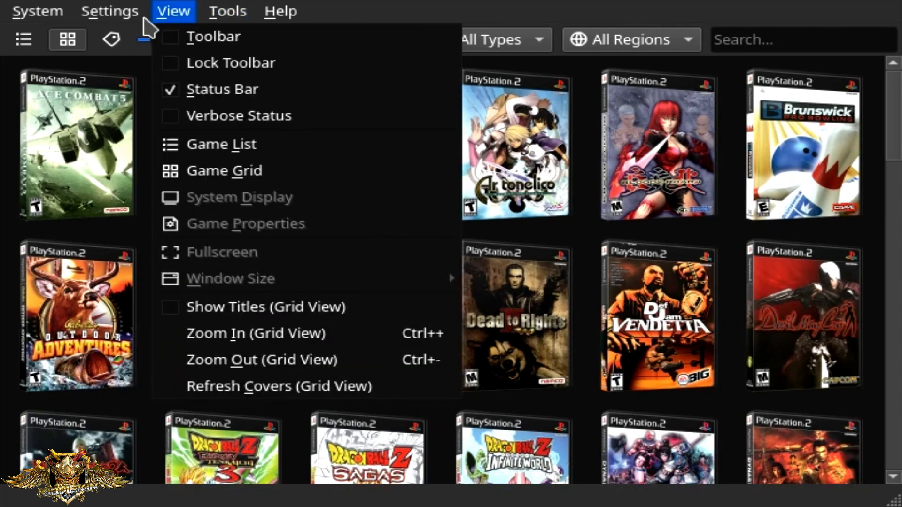
mouse_move(118, 21)
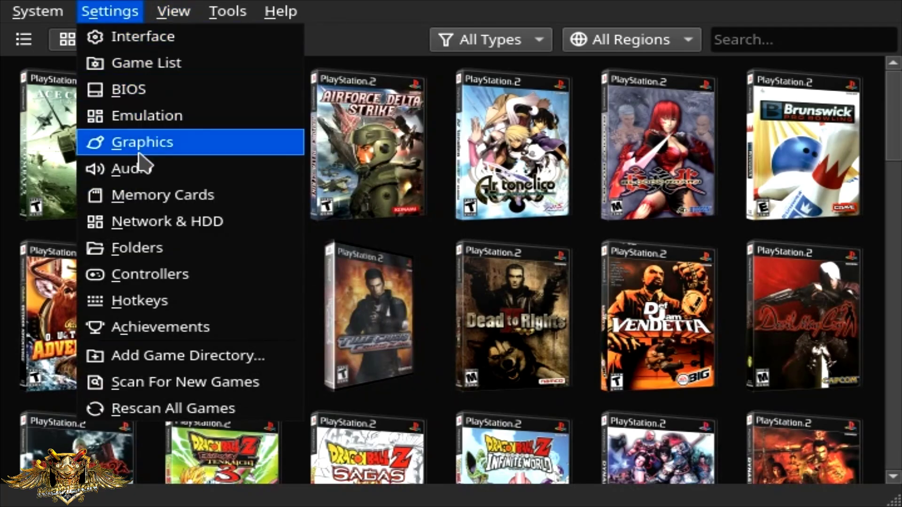
click(180, 279)
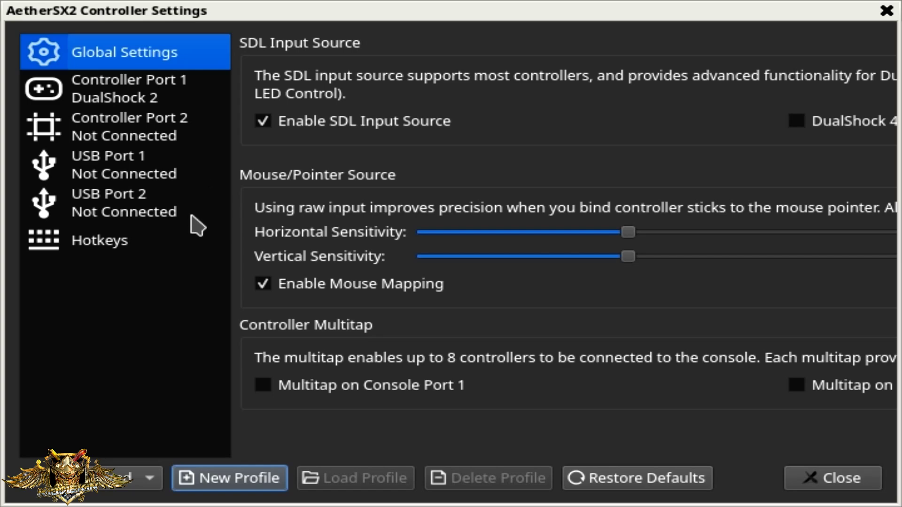
click(154, 88)
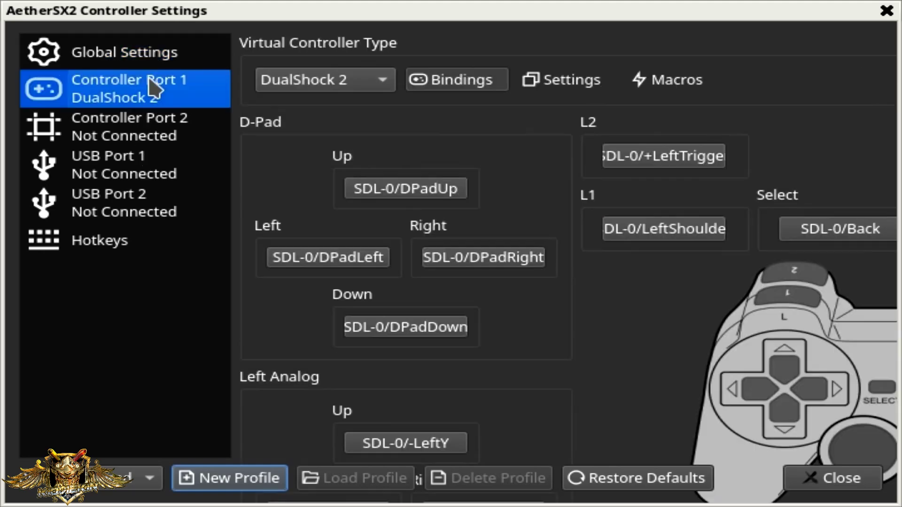
Step: Look through Controller Port 2 and both USB ports, including the device types offered for USB Port 2
click(154, 128)
click(148, 176)
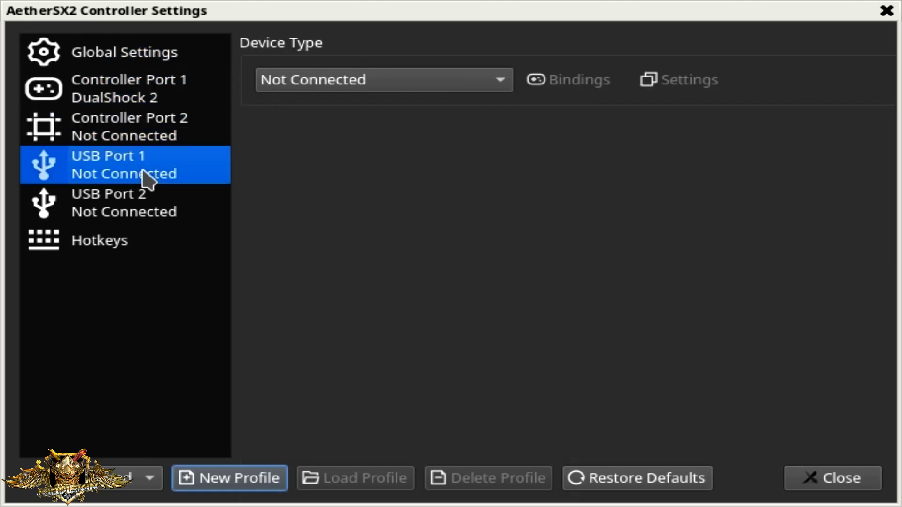
click(125, 217)
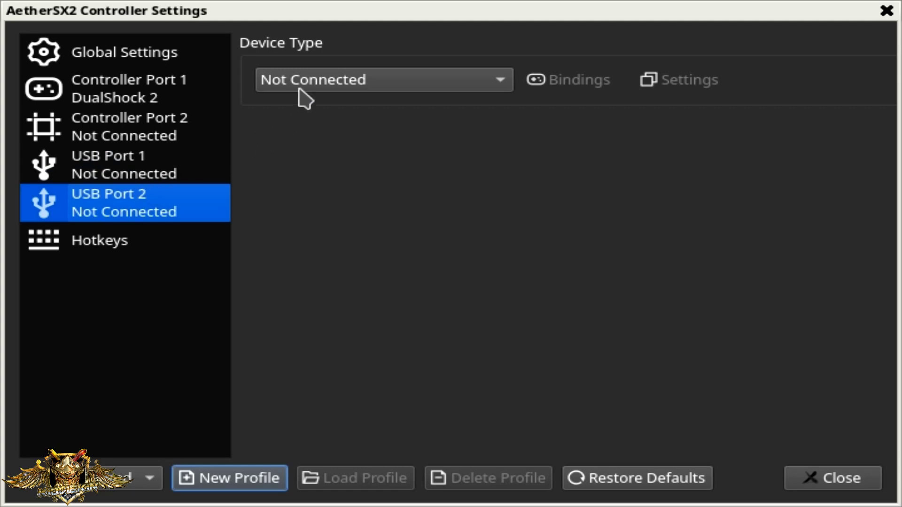
click(363, 76)
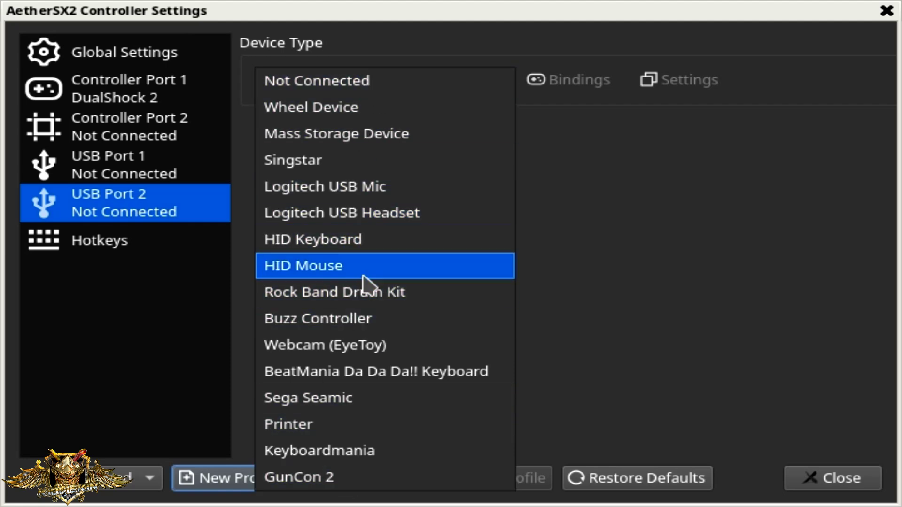
click(630, 242)
Step: Recheck USB Port 1 and both controller ports and close the controller settings
click(116, 177)
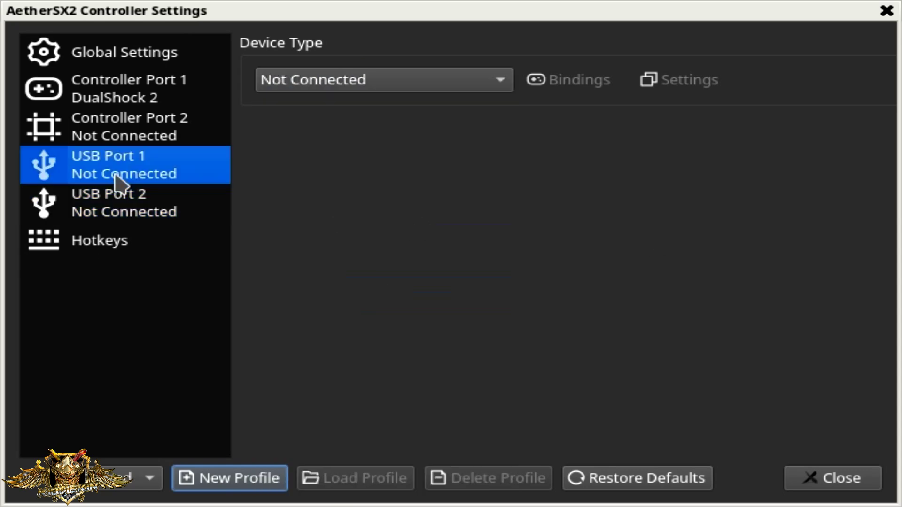
click(145, 126)
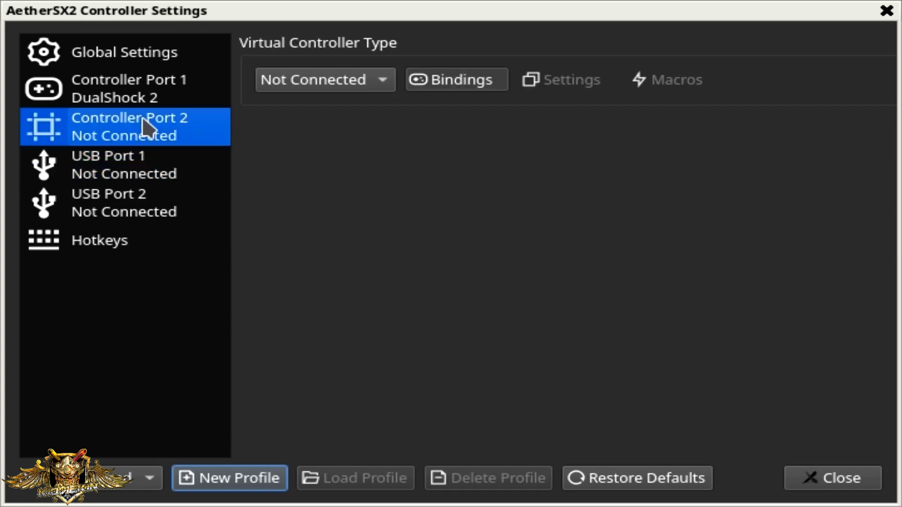
click(156, 95)
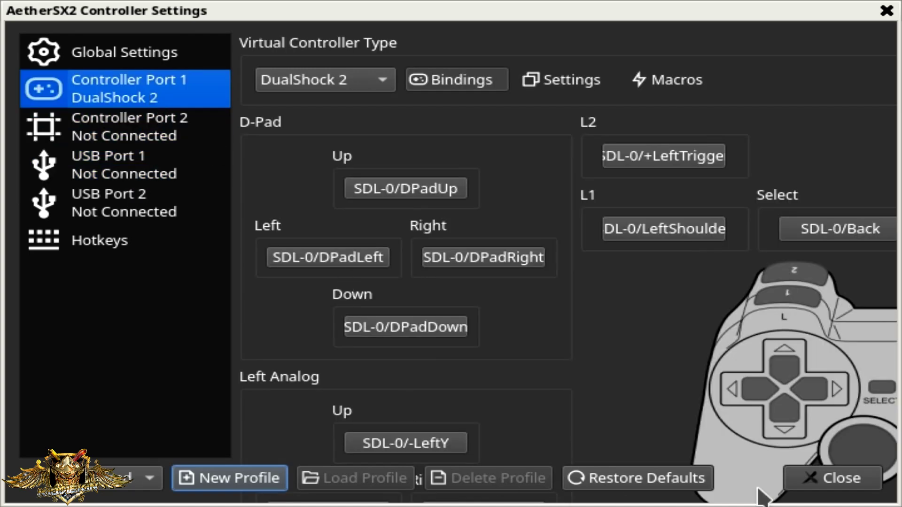
click(845, 487)
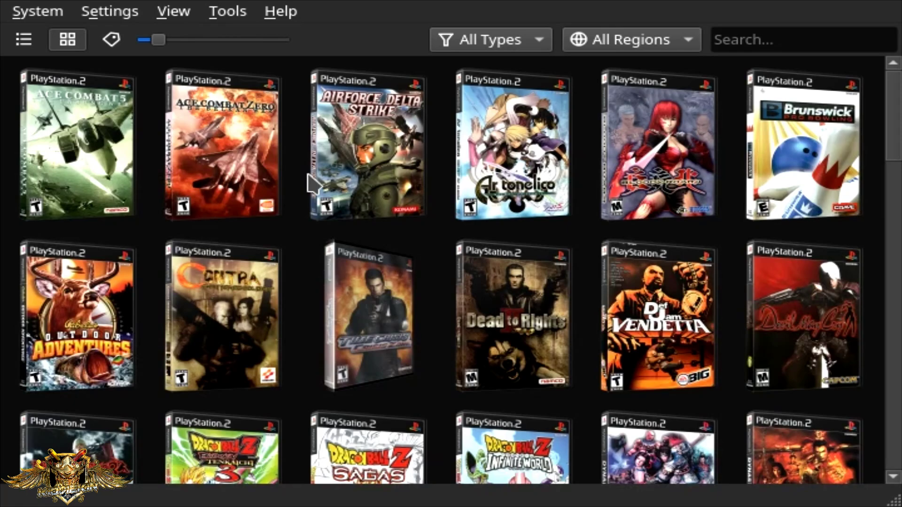
Step: Open the graphics settings and examine the texture replacement options, opening the search directory's folder chooser and cancelling it
click(94, 12)
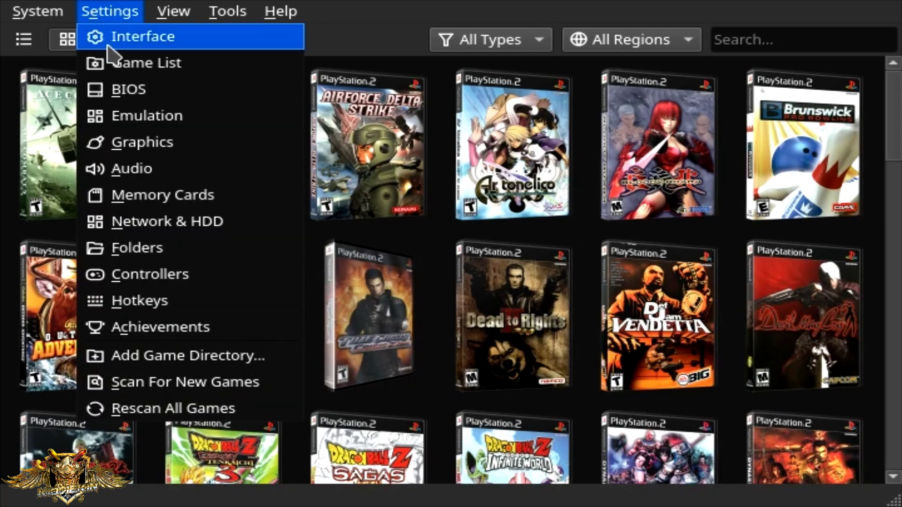
click(192, 155)
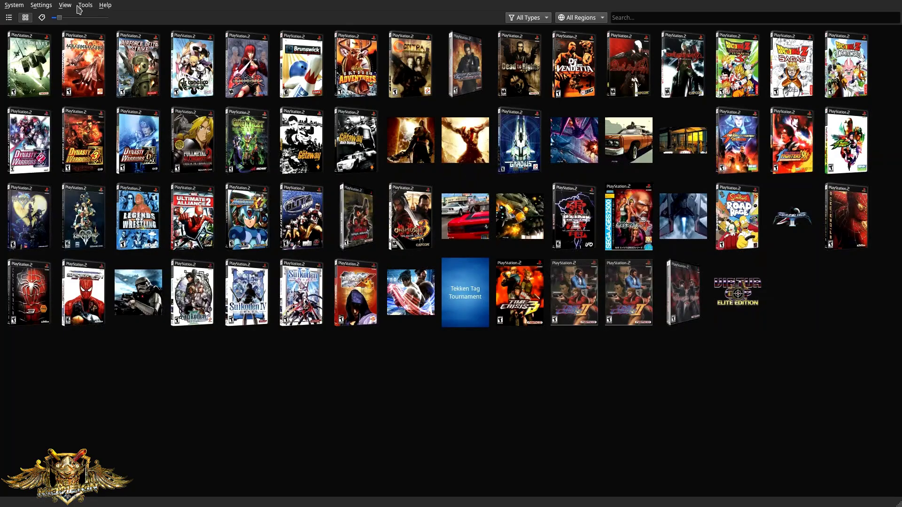
click(47, 6)
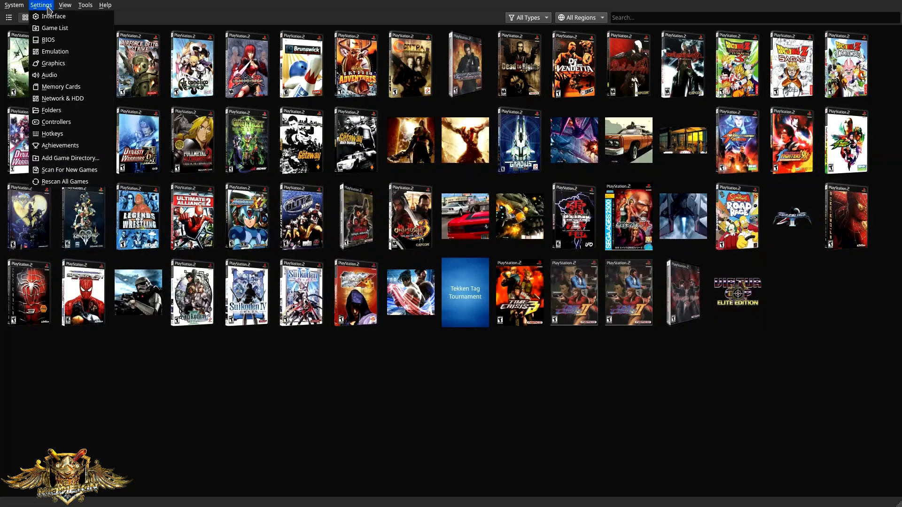
click(55, 65)
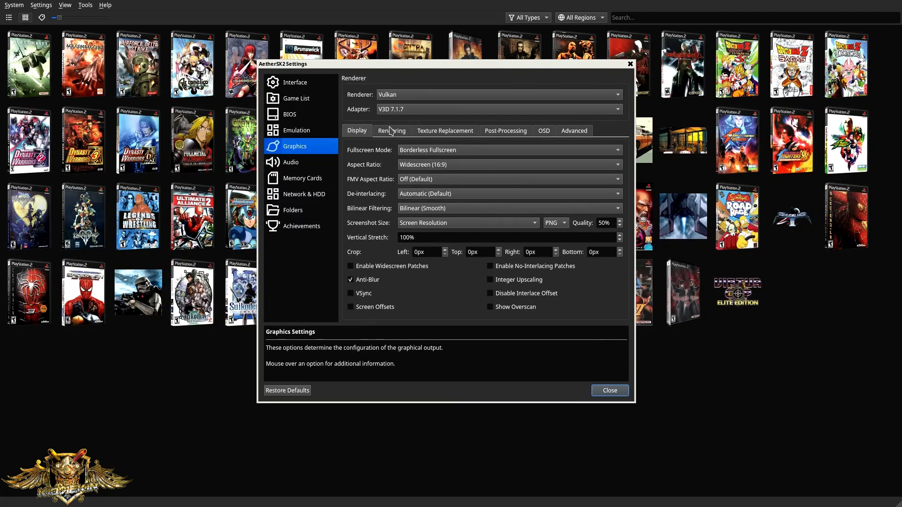
click(446, 135)
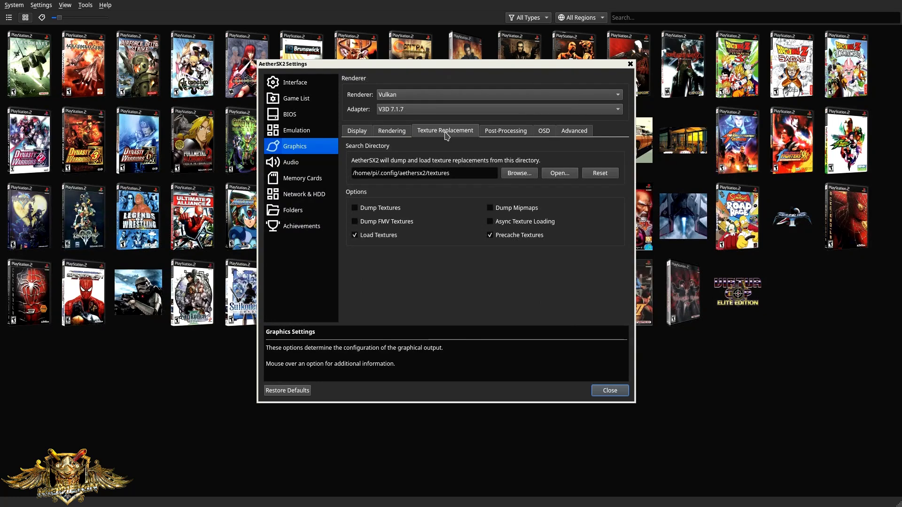
click(529, 177)
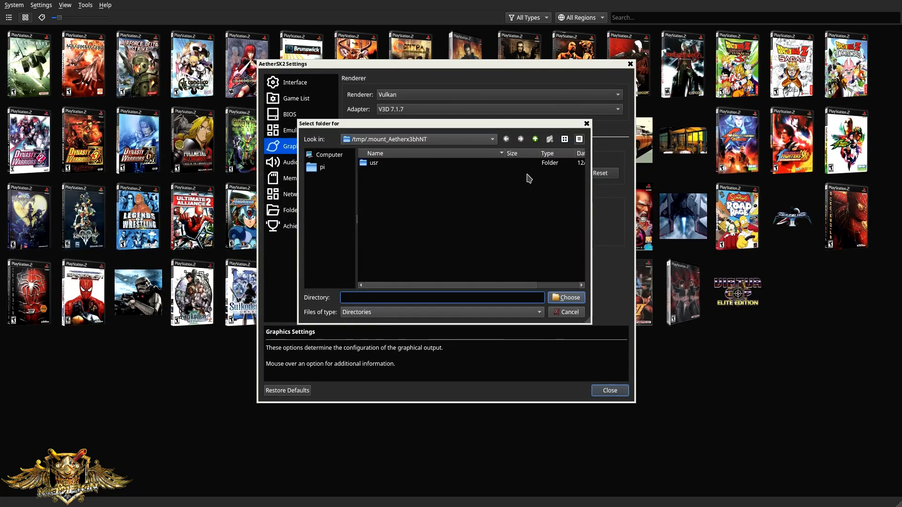
click(568, 313)
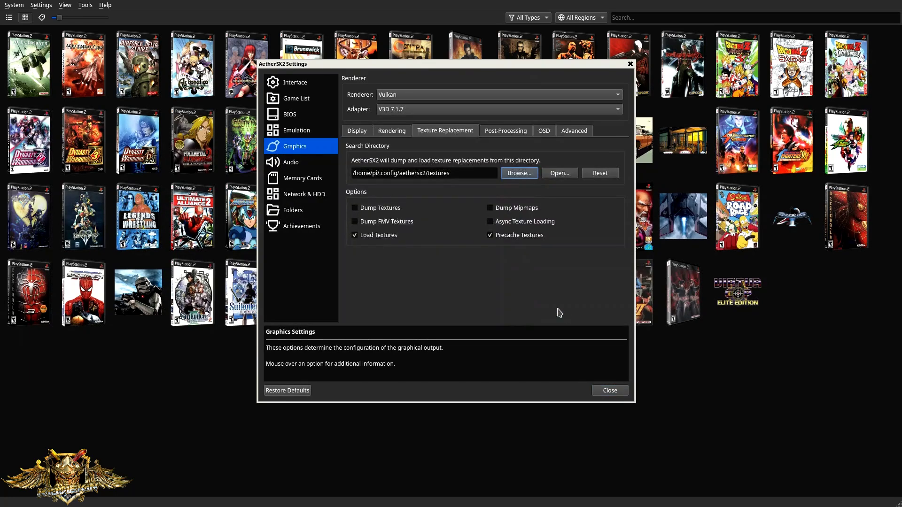
Step: Examine the TV shader choices in the post-processing settings and switch Shade Boost on and off again
click(519, 136)
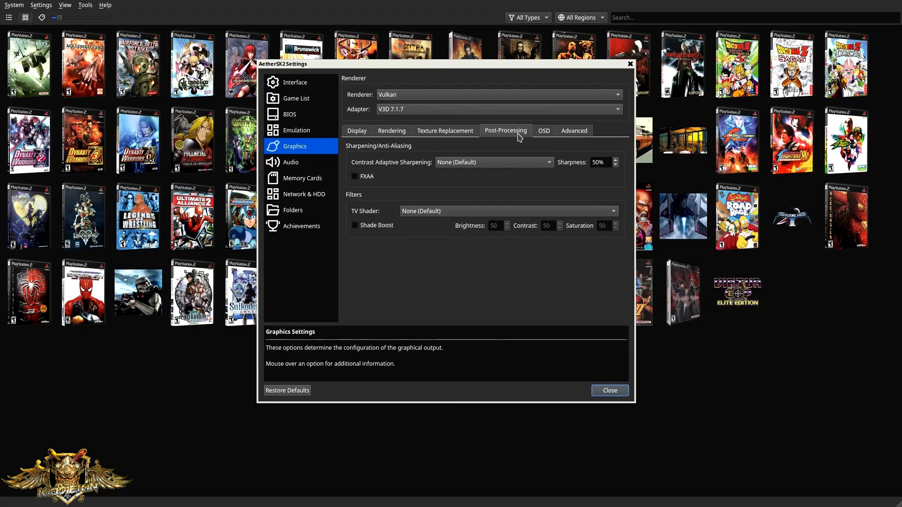
click(450, 215)
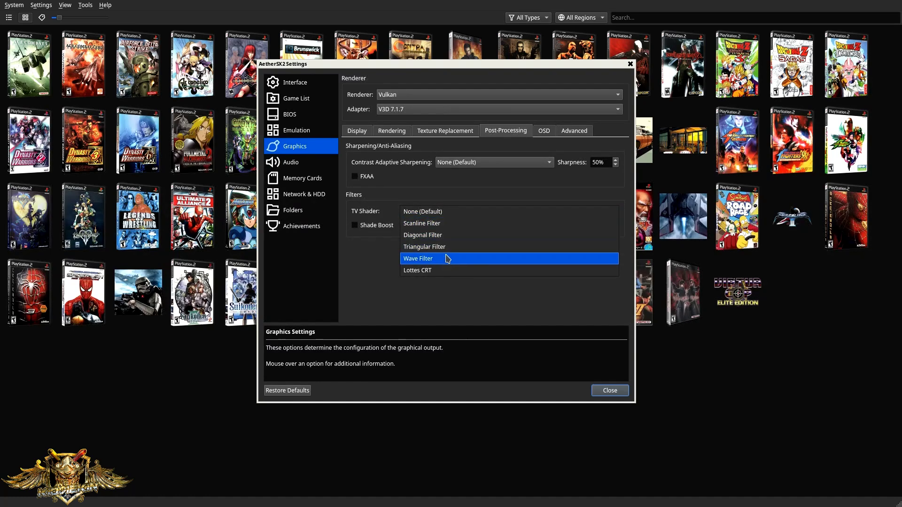
click(428, 288)
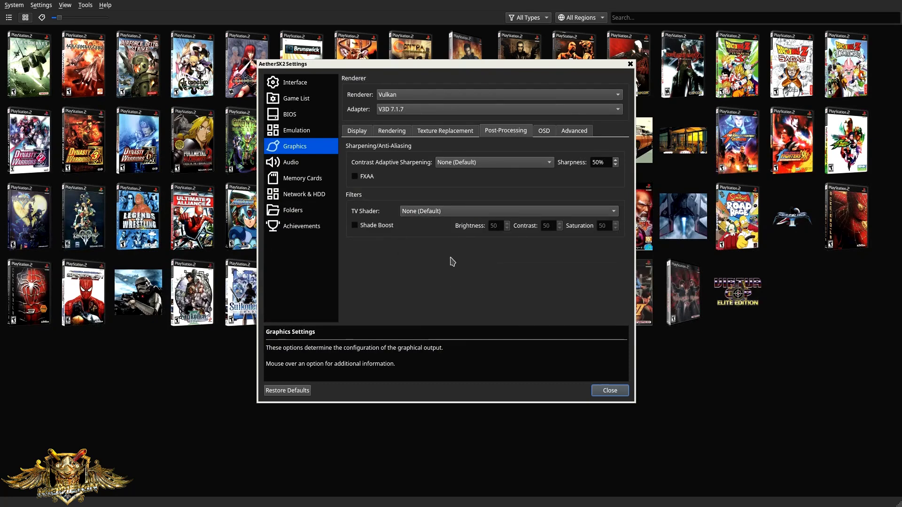
click(381, 230)
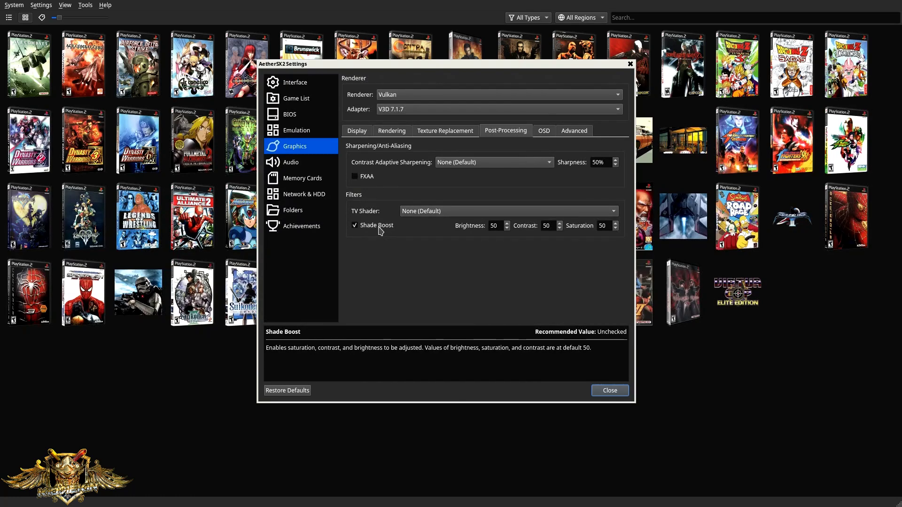
click(381, 229)
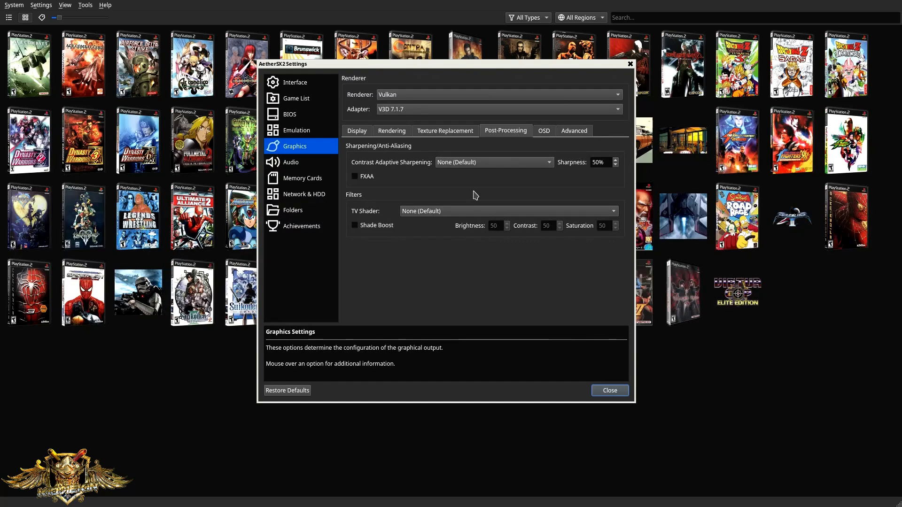
Step: Return to the texture replacement options and check the search directory's folder chooser again without choosing a folder
click(437, 130)
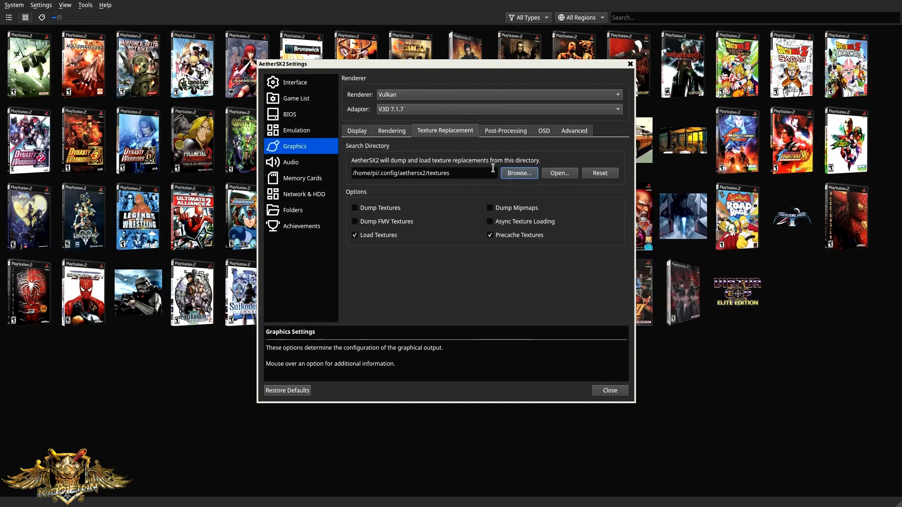
click(519, 173)
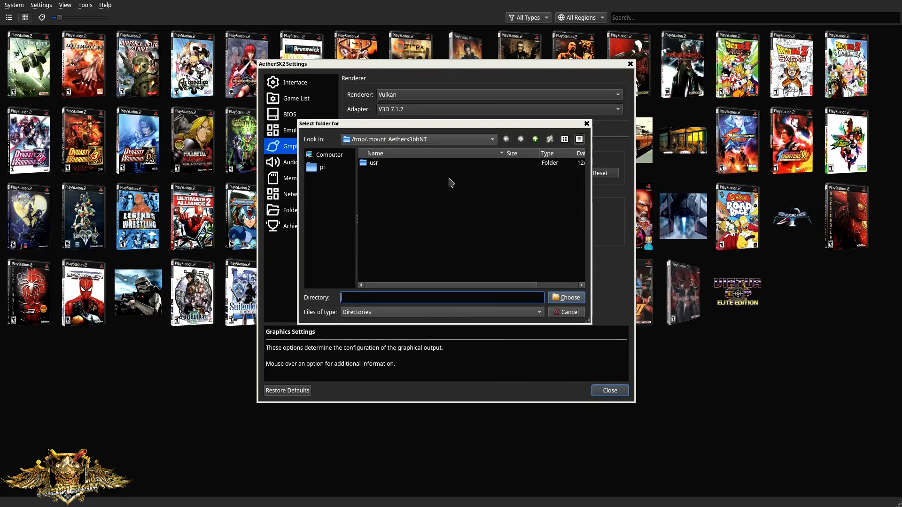
click(565, 312)
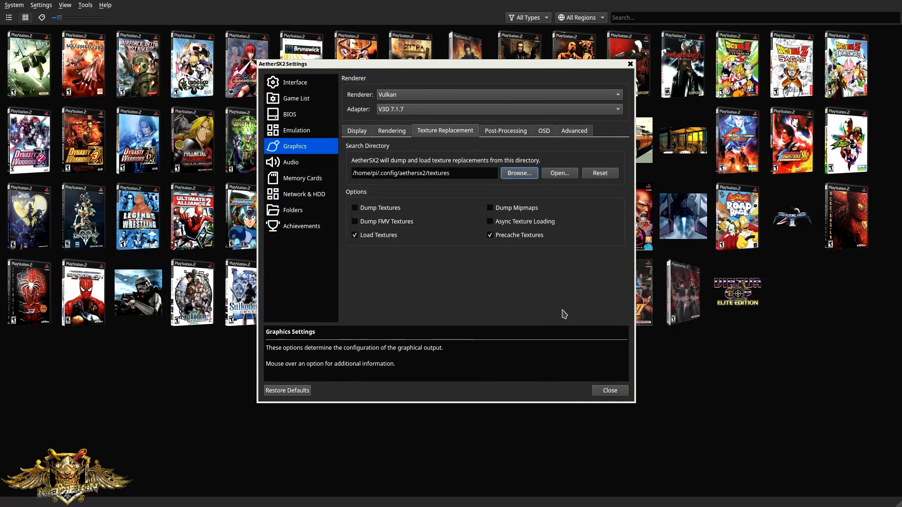
mouse_move(540, 240)
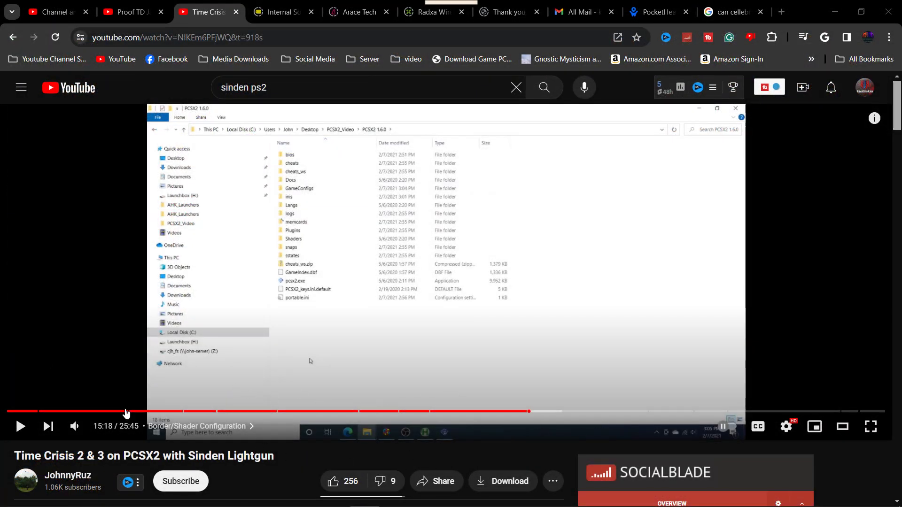
Step: Look over the YouTube page for "Time Crisis 2 & 3 on PCSX2 with Sinden Lightgun" and resume the video
scroll(89, 379, down, 2)
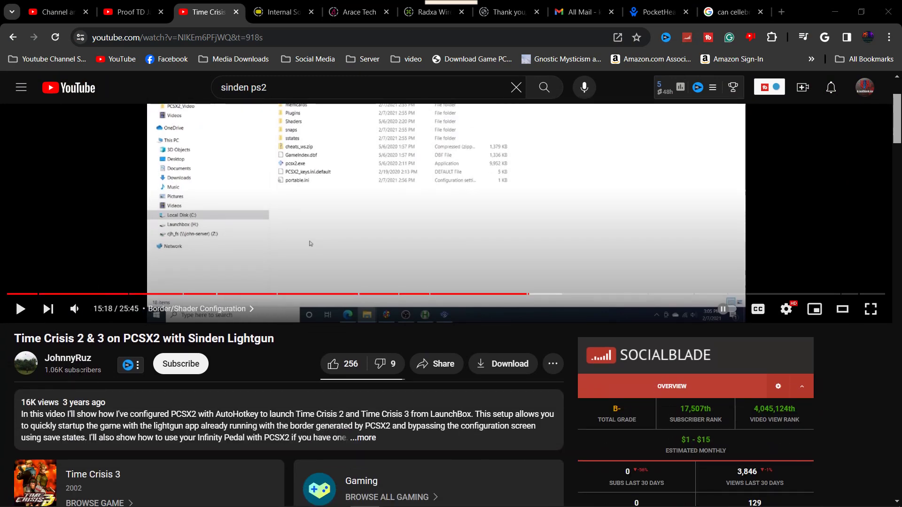
scroll(97, 418, up, 1)
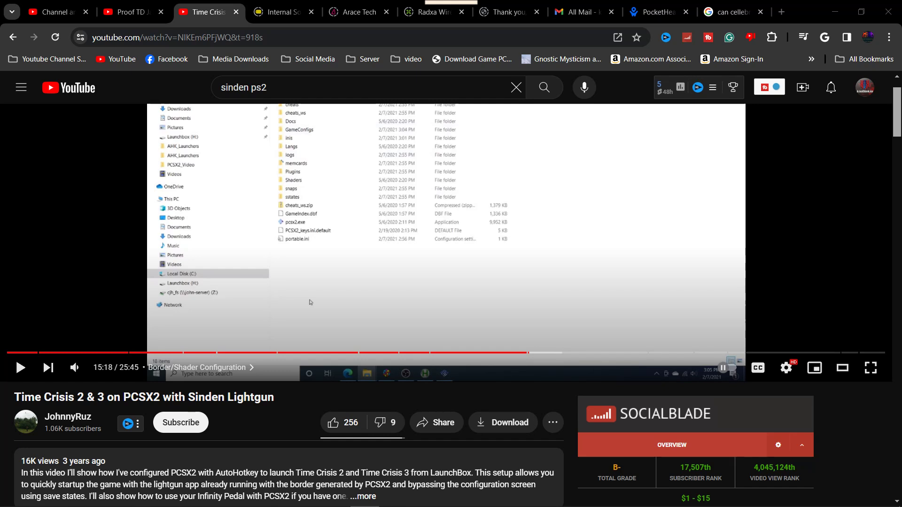
scroll(450, 136, up, 2)
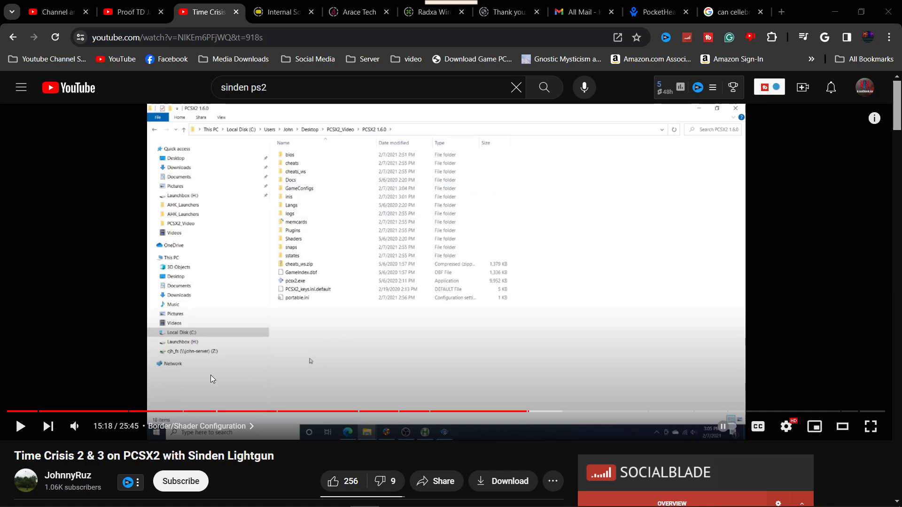
click(18, 427)
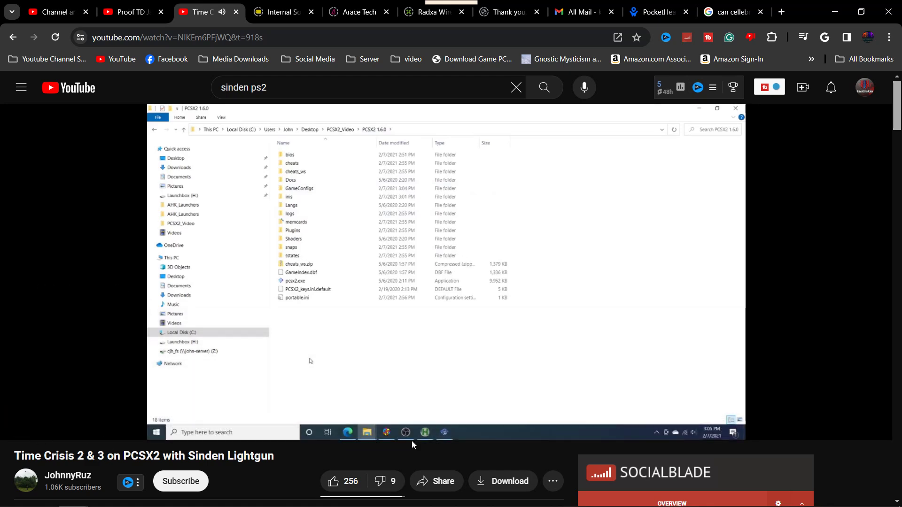
Step: Show the tutorial video full screen and skip ahead through its Border/Shader Configuration chapter, watching how the Shaders folder's ini files are prepared
mouse_move(75, 427)
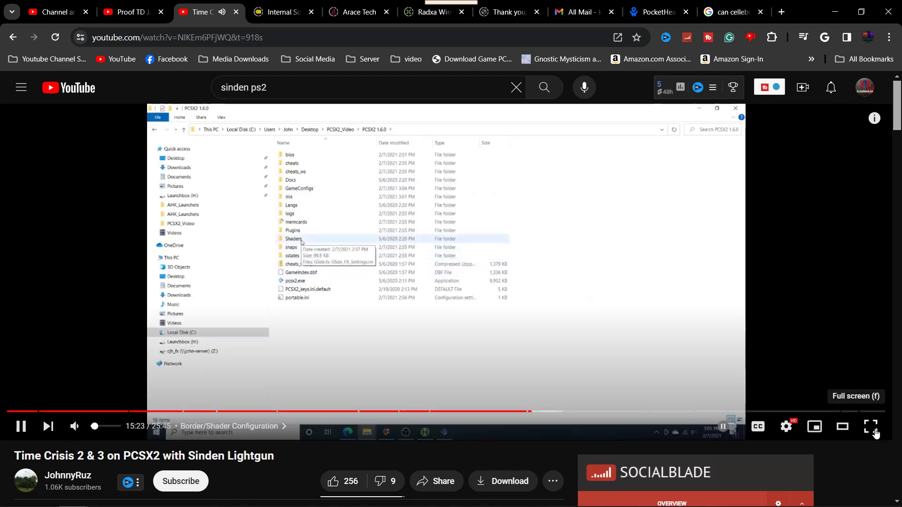
click(871, 426)
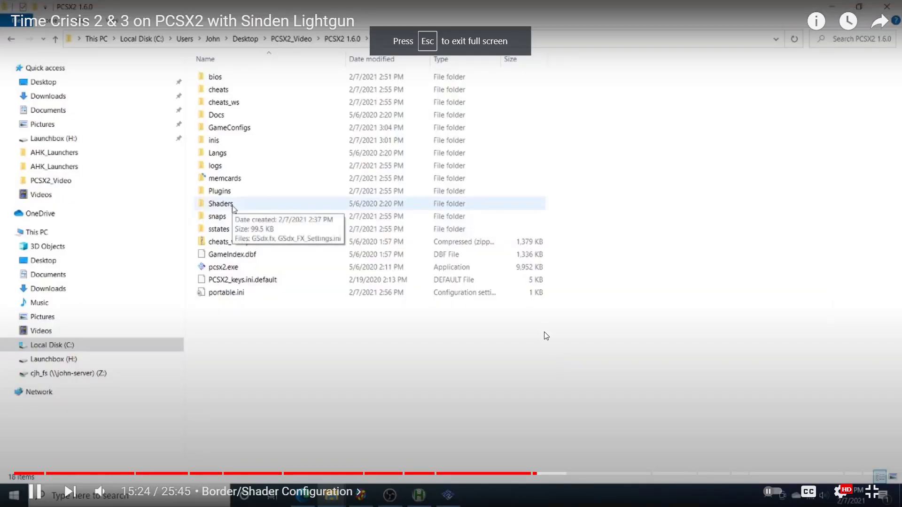
drag(545, 474, 539, 475)
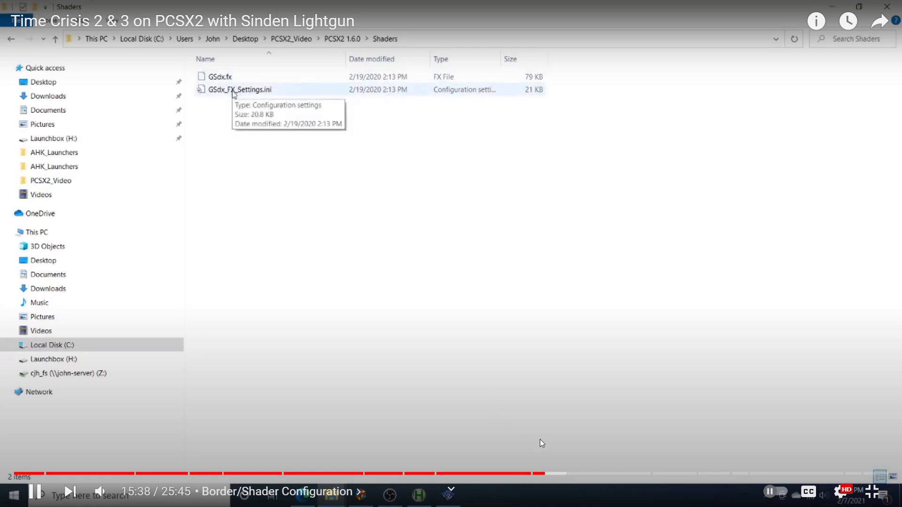
drag(541, 474, 558, 474)
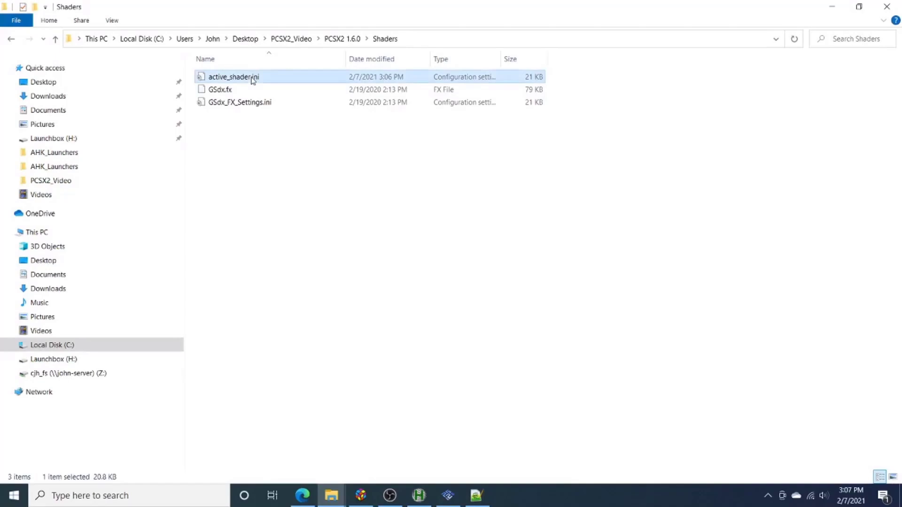
key(ctrl+c)
key(ctrl+v)
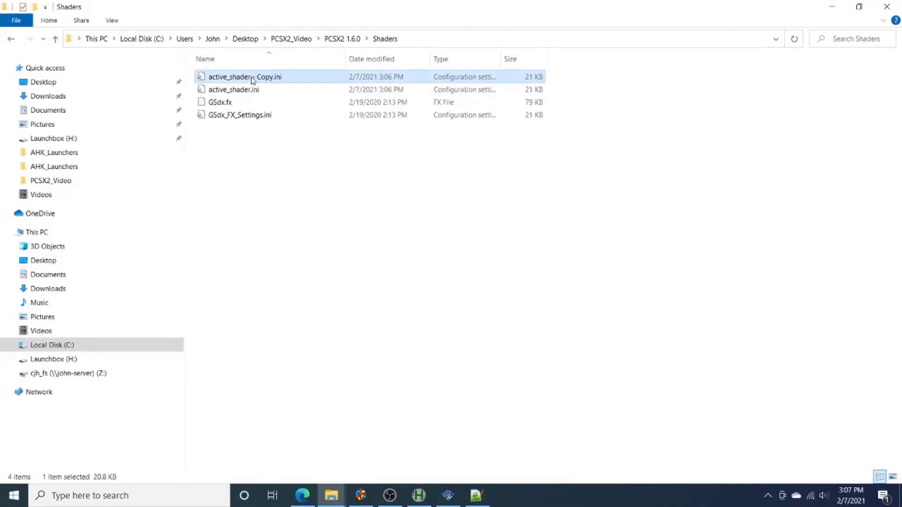
click(258, 79)
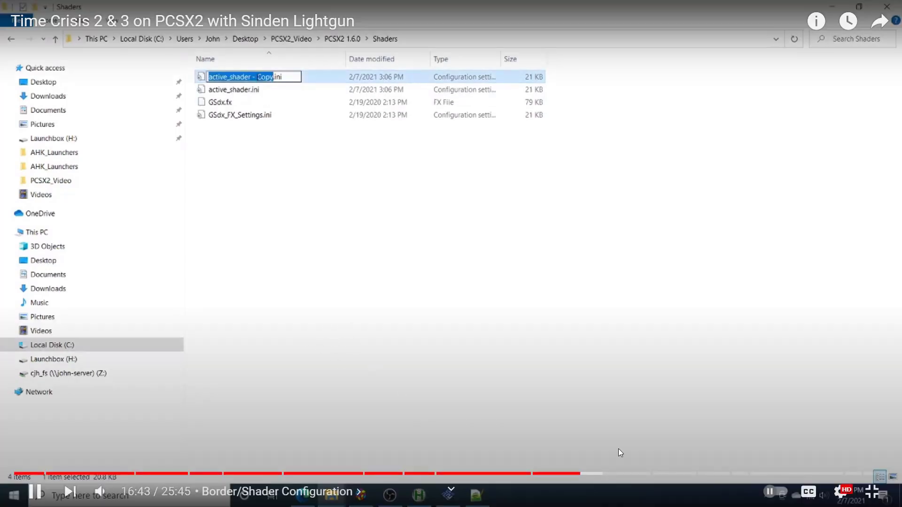
drag(584, 473, 610, 474)
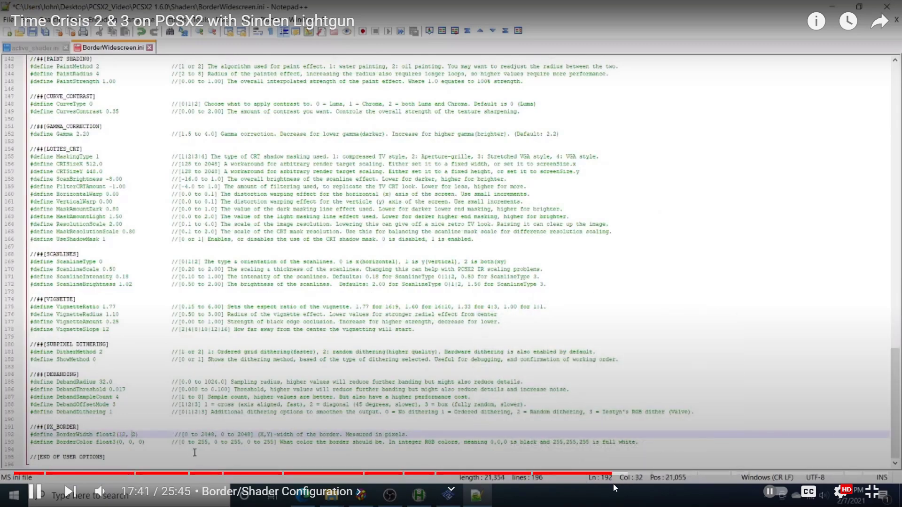
Step: Jump further ahead in the tutorial, skipping the advertisement, and pause at the GunCon2 calibration screen in the Launch TC2 chapter
click(632, 474)
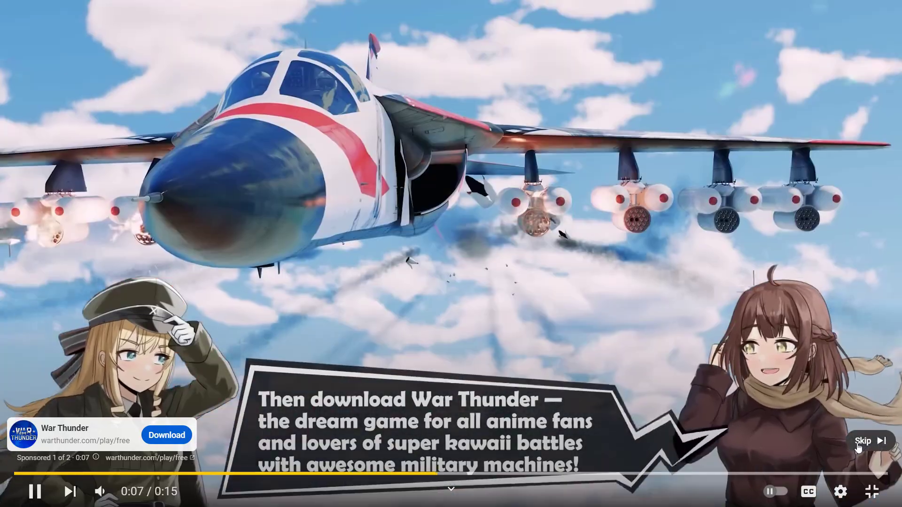
click(863, 441)
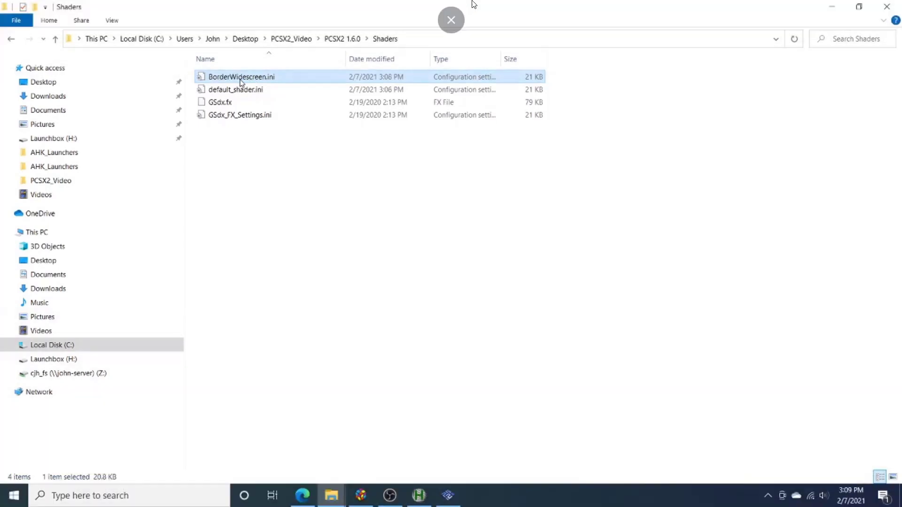
mouse_move(596, 471)
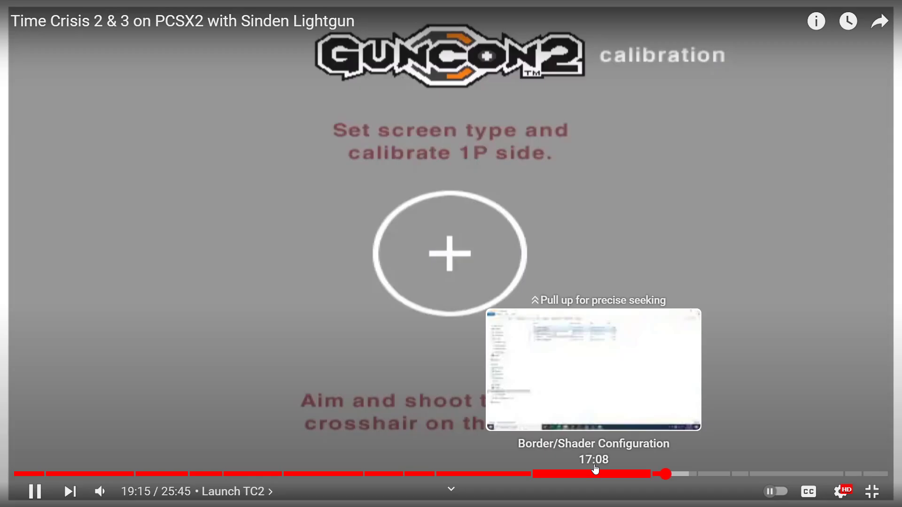
click(35, 493)
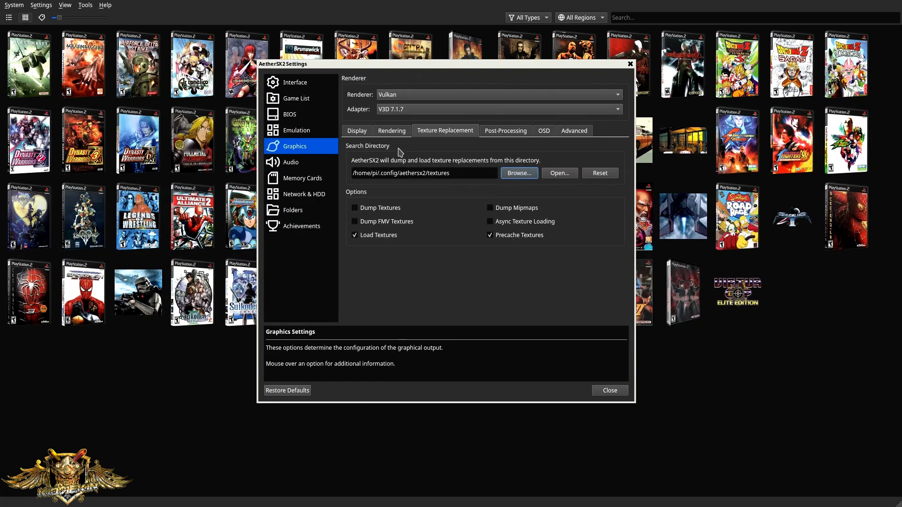
Step: Switch to AetherSX2 and look through the Folders, Graphics, BIOS, Game List and Interface settings for border or shader options
click(295, 210)
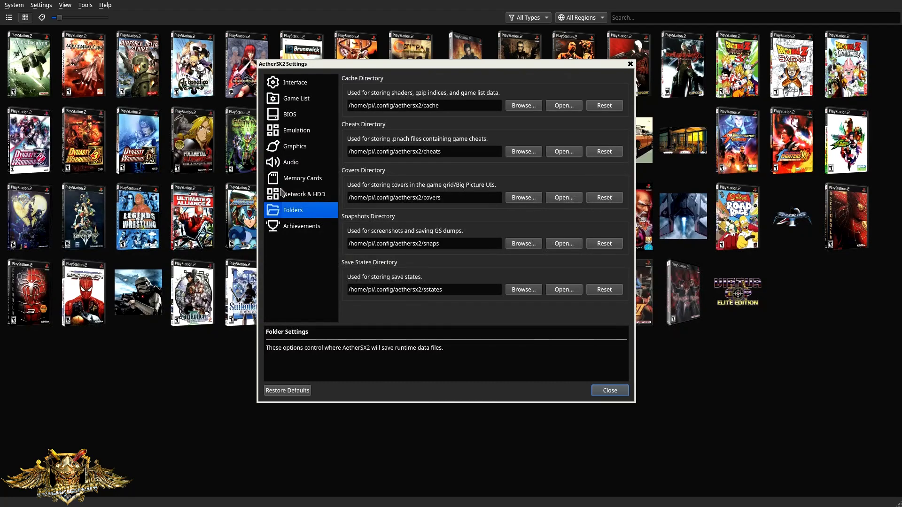
click(301, 148)
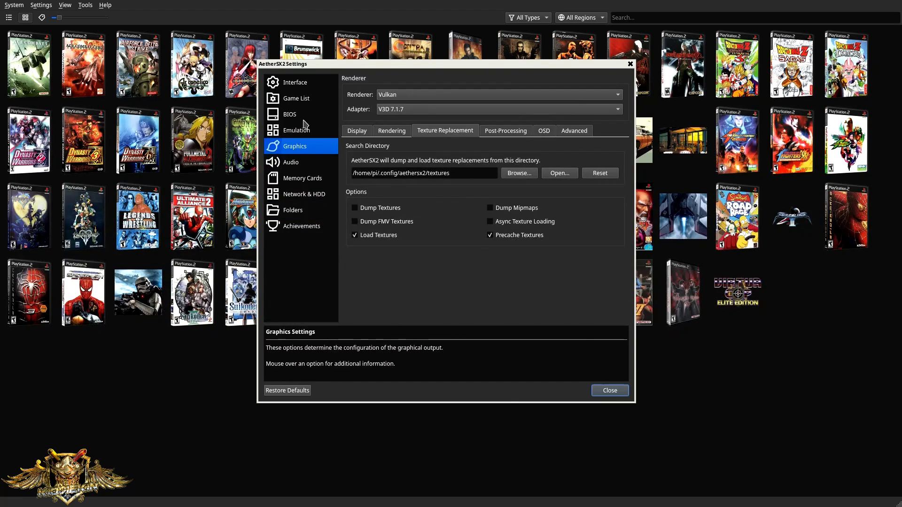
click(304, 121)
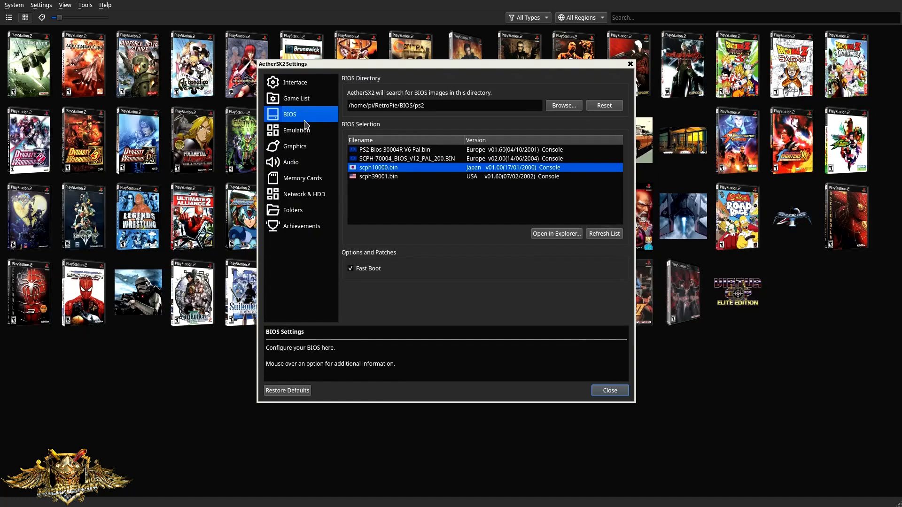
click(307, 99)
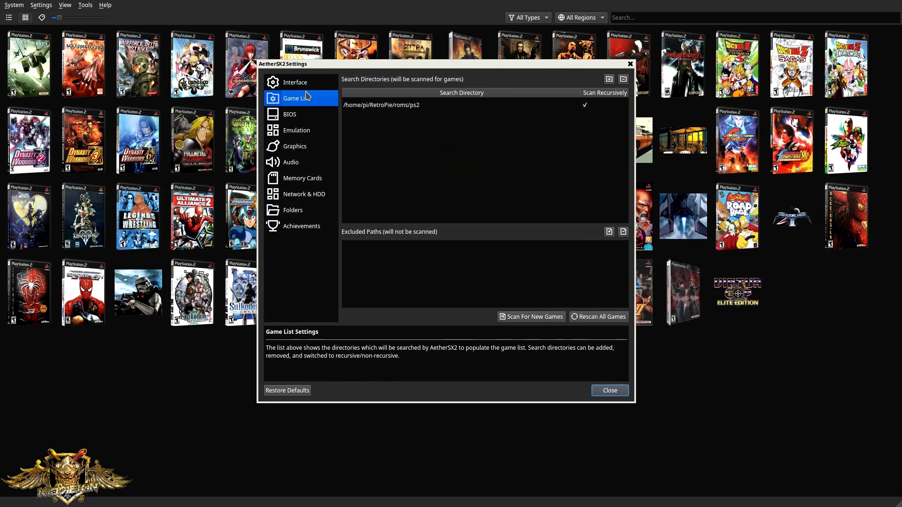
click(301, 85)
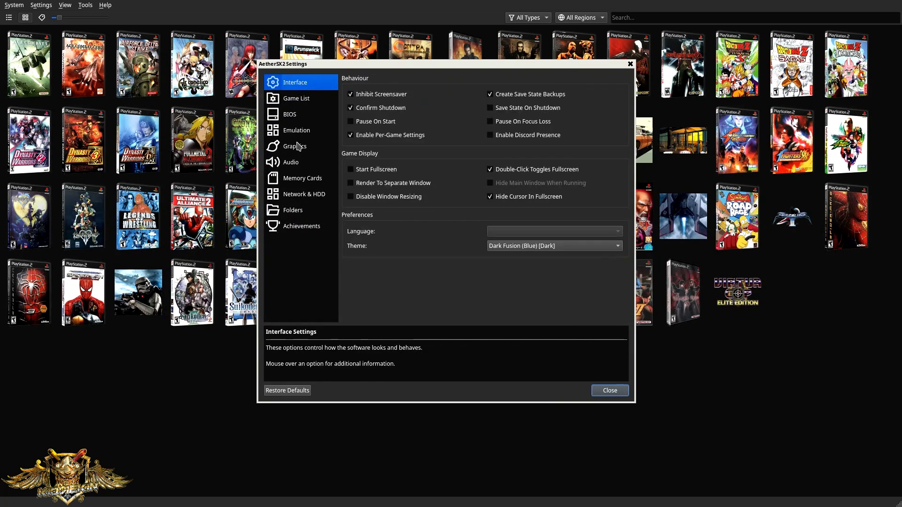
Step: Look over the Achievements, Folders, Network & HDD, Memory Cards and Audio settings
click(298, 225)
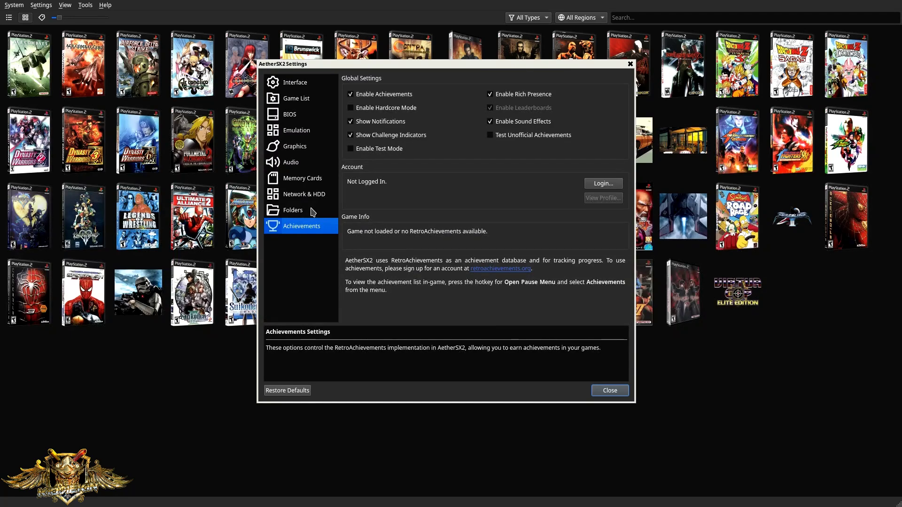
click(317, 210)
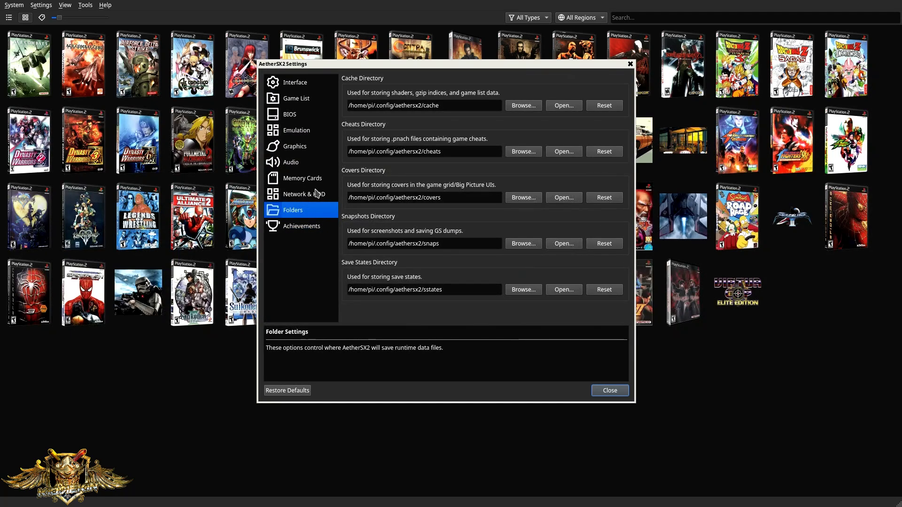
click(317, 194)
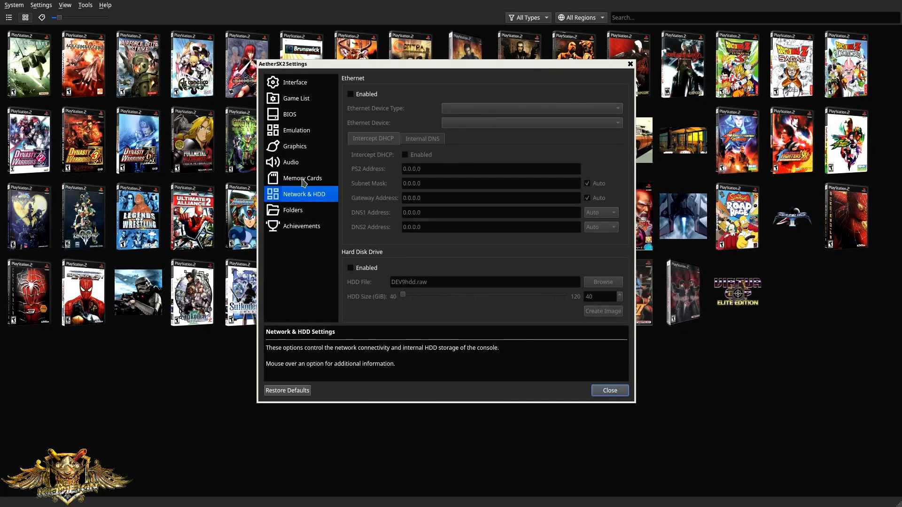
click(297, 179)
click(293, 163)
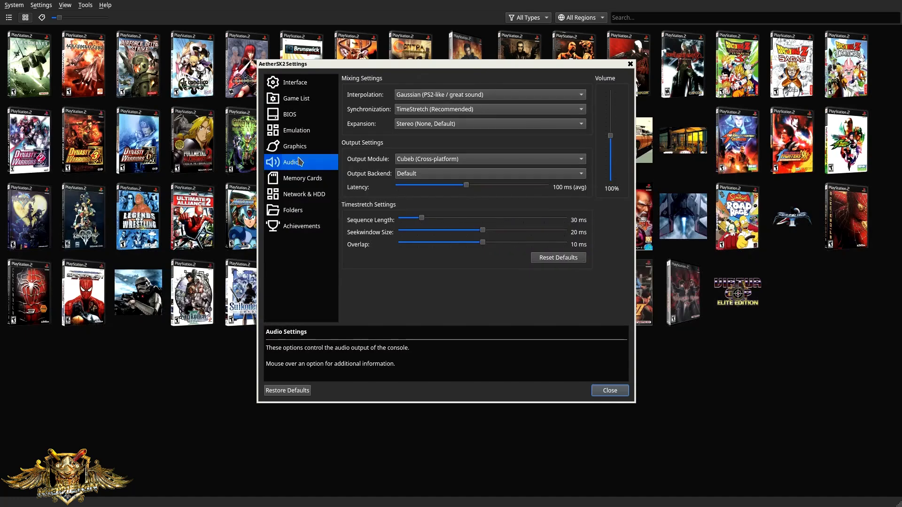